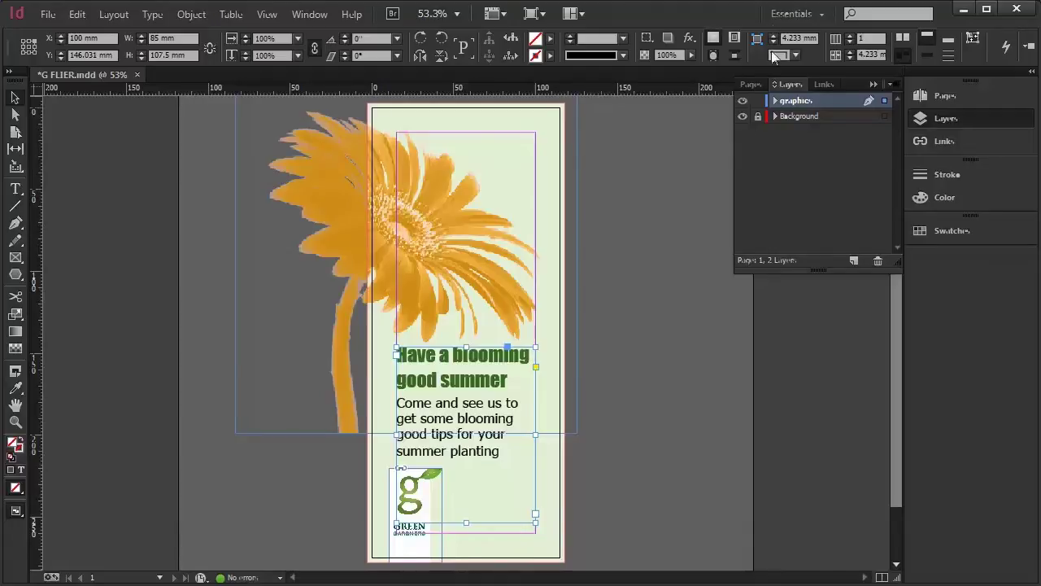
# Reset the Essentials workspace to its default panel arrangement
pyautogui.click(790, 14)
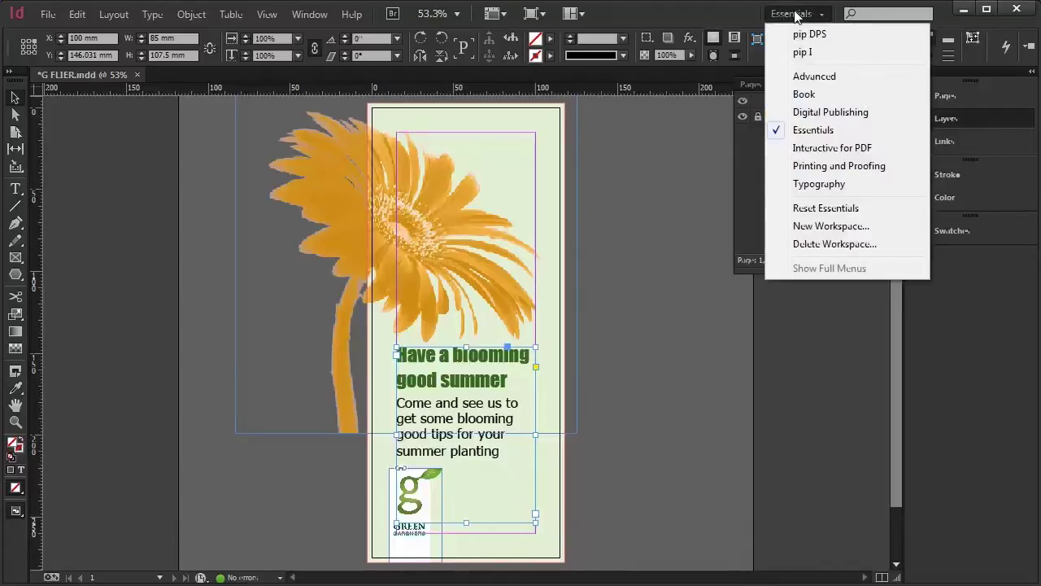
pyautogui.click(817, 207)
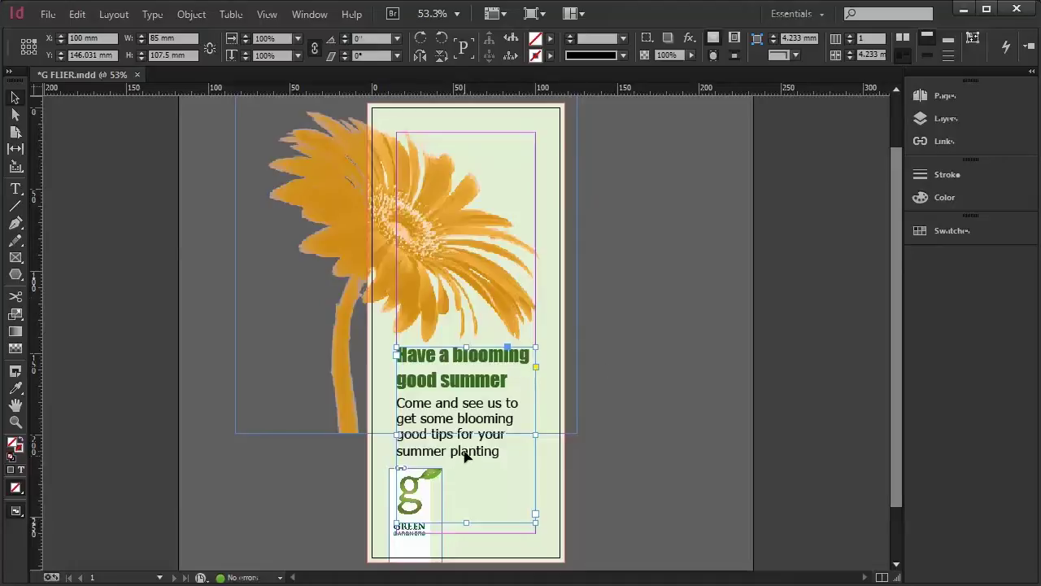
# Select the heading 'Have a blooming good summer' and show its character controls
pyautogui.doubleClick(466, 456)
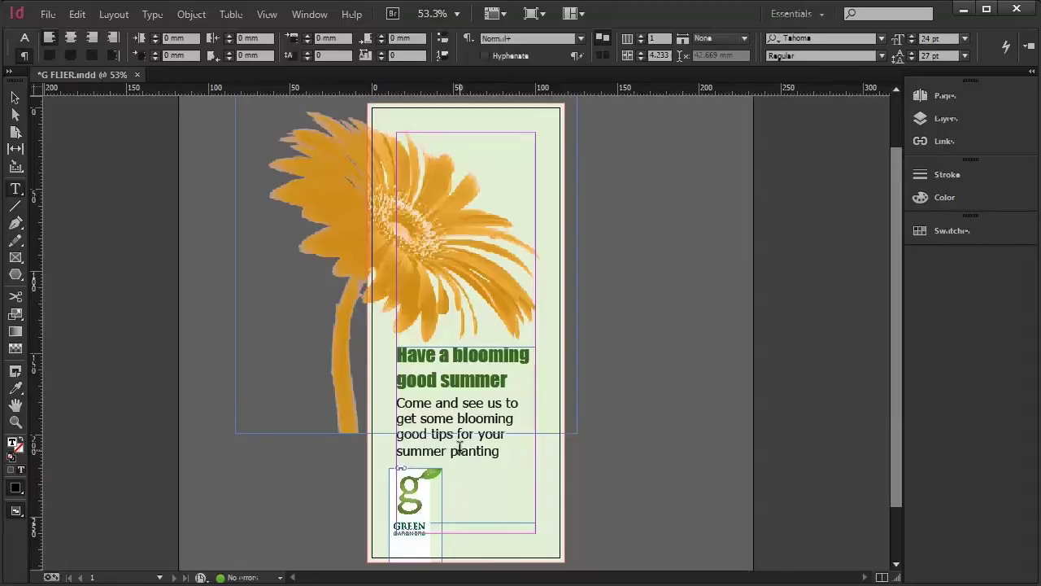
pyautogui.click(510, 379)
pyautogui.moveTo(510, 380); pyautogui.dragTo(394, 350)
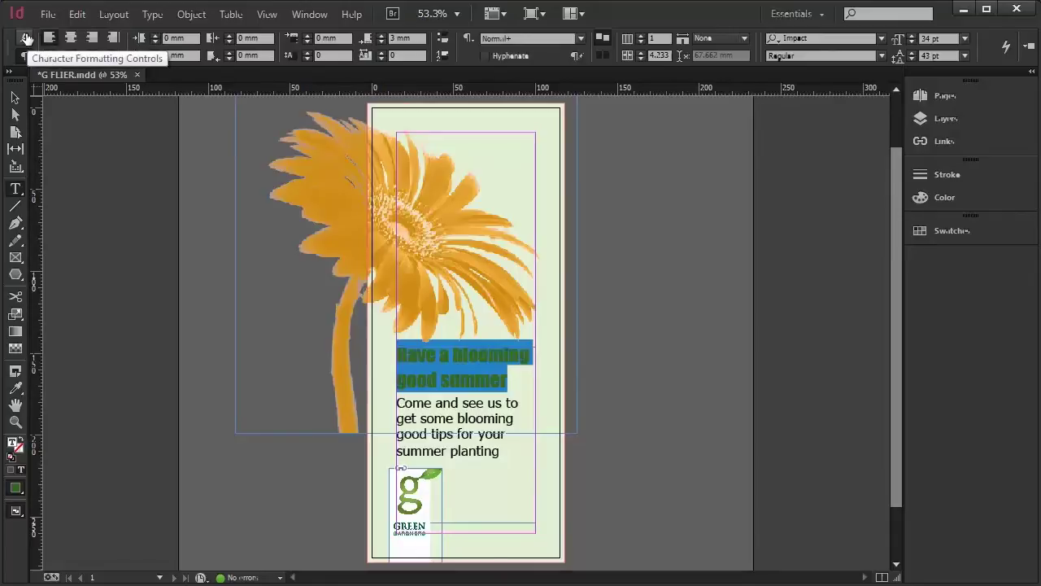
pyautogui.click(26, 38)
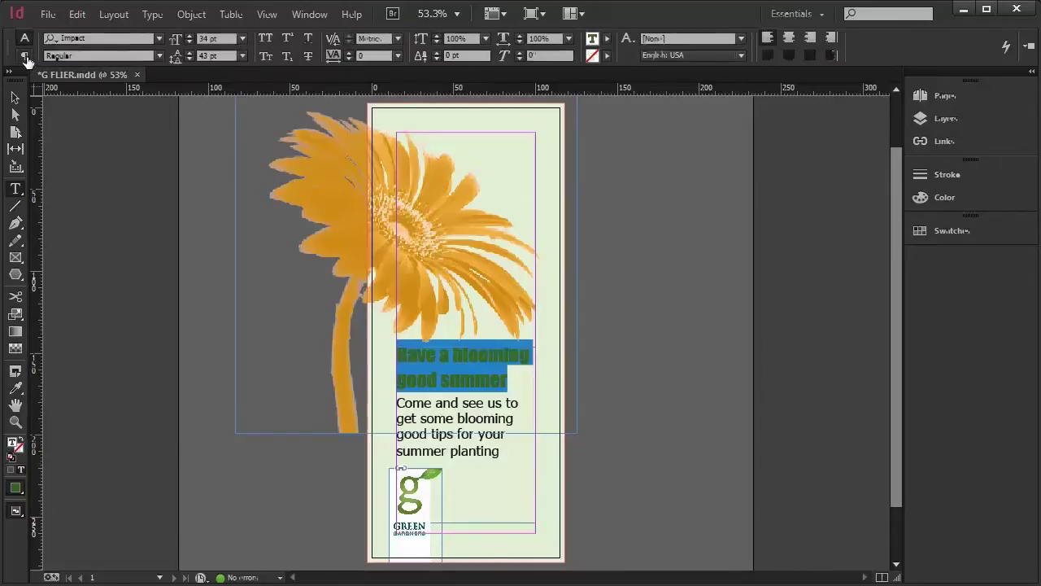
pyautogui.click(25, 61)
pyautogui.click(26, 38)
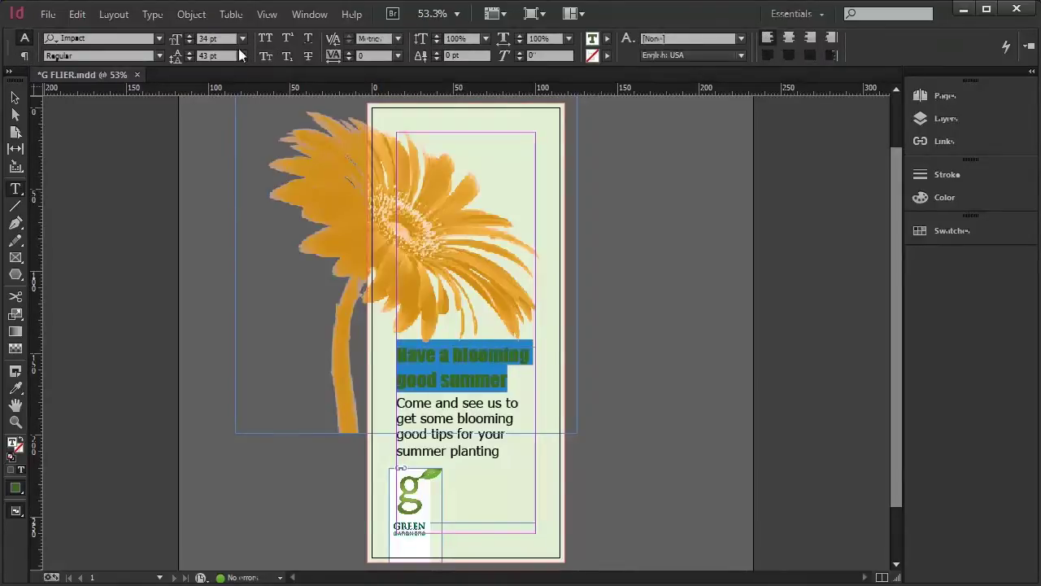
# Set the heading's leading to 40 pt
pyautogui.click(189, 52)
pyautogui.click(189, 52)
pyautogui.click(189, 52)
pyautogui.click(189, 52)
pyautogui.click(188, 52)
pyautogui.click(189, 52)
pyautogui.click(188, 60)
pyautogui.click(189, 60)
pyautogui.click(189, 60)
pyautogui.click(189, 60)
pyautogui.click(189, 60)
pyautogui.click(189, 60)
pyautogui.click(189, 60)
pyautogui.click(189, 60)
pyautogui.click(189, 60)
# Try the heading's Space Before, return it to 3 mm, and exit text editing
pyautogui.moveTo(509, 376); pyautogui.dragTo(458, 382)
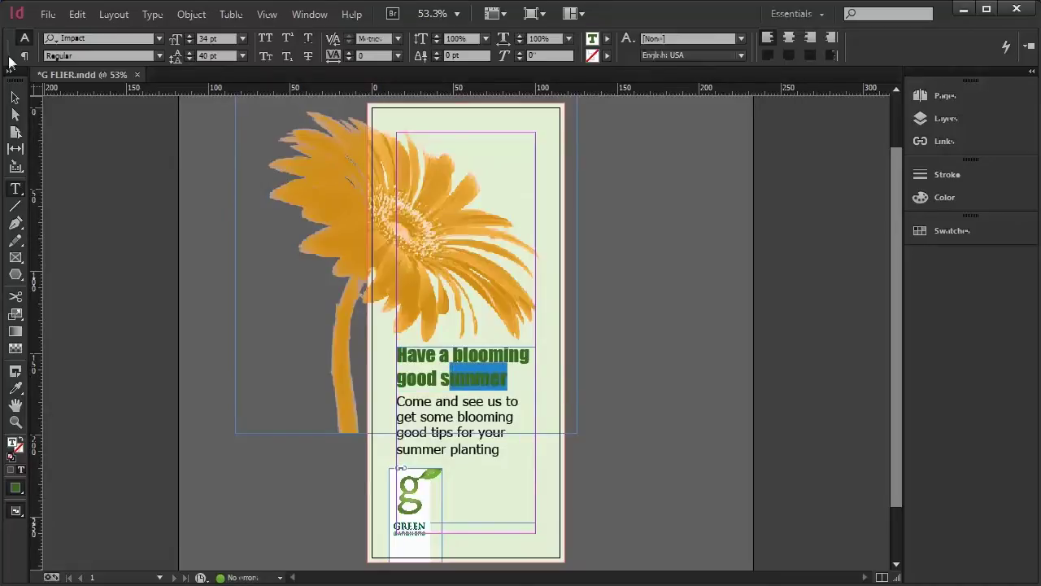
pyautogui.click(25, 57)
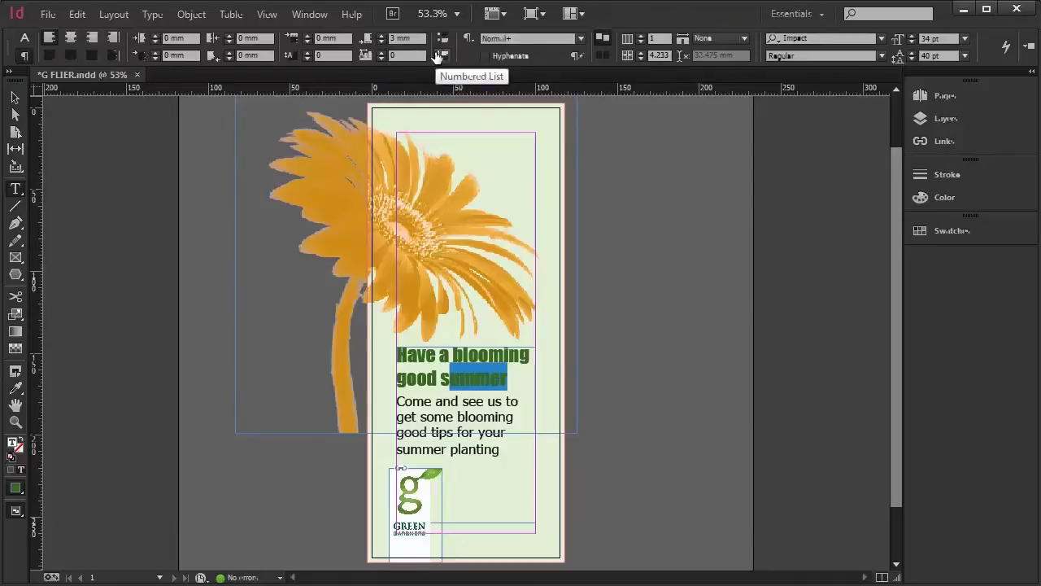
pyautogui.click(381, 36)
pyautogui.click(381, 36)
pyautogui.click(382, 36)
pyautogui.click(382, 43)
pyautogui.click(381, 43)
pyautogui.click(381, 43)
pyautogui.press('Escape')
# Lock the graphics layer and create a new Layer 3 above it
pyautogui.click(664, 279)
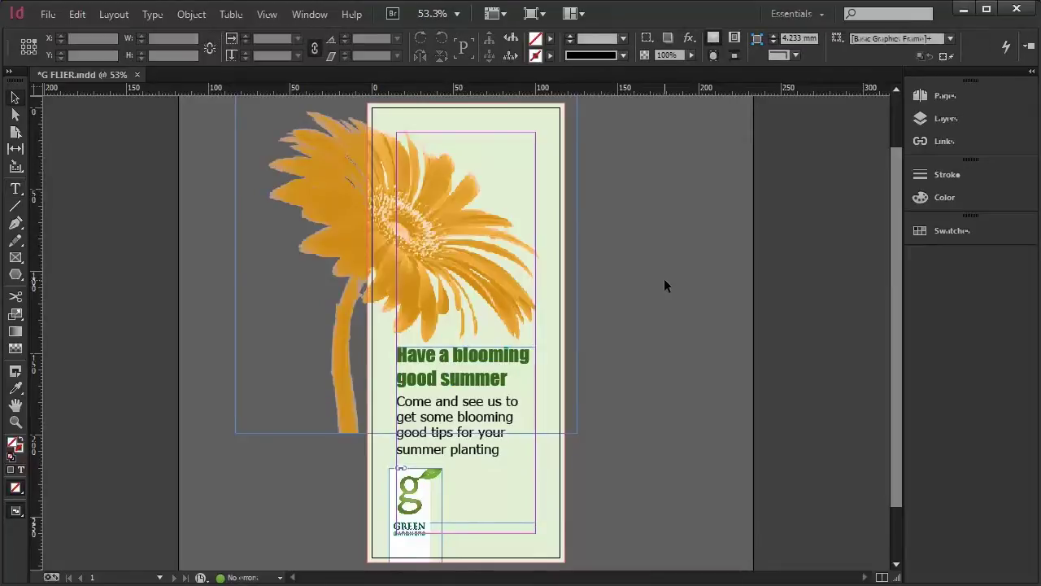
pyautogui.click(927, 120)
pyautogui.click(759, 101)
pyautogui.click(855, 261)
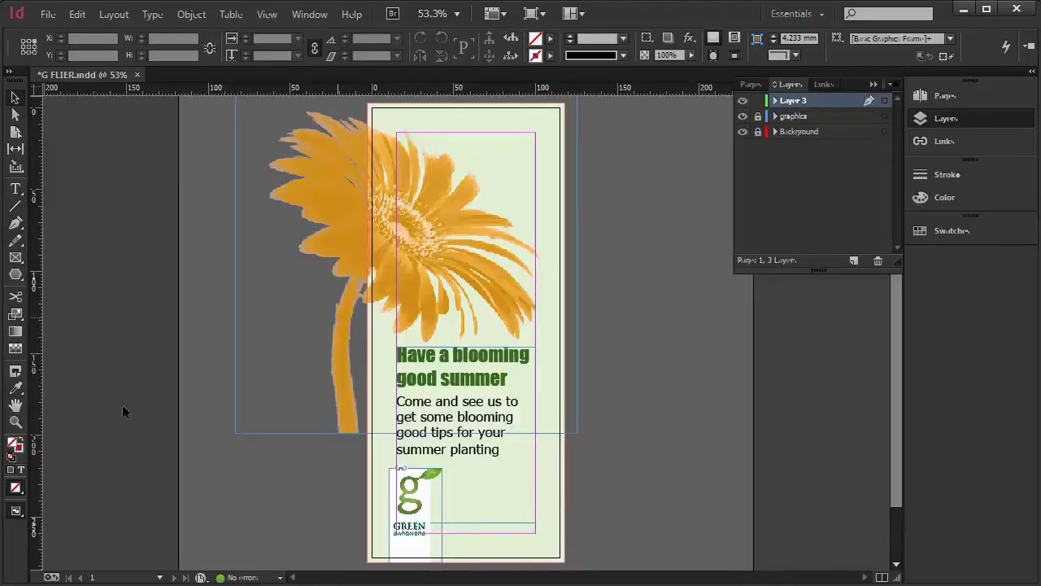
pyautogui.click(17, 278)
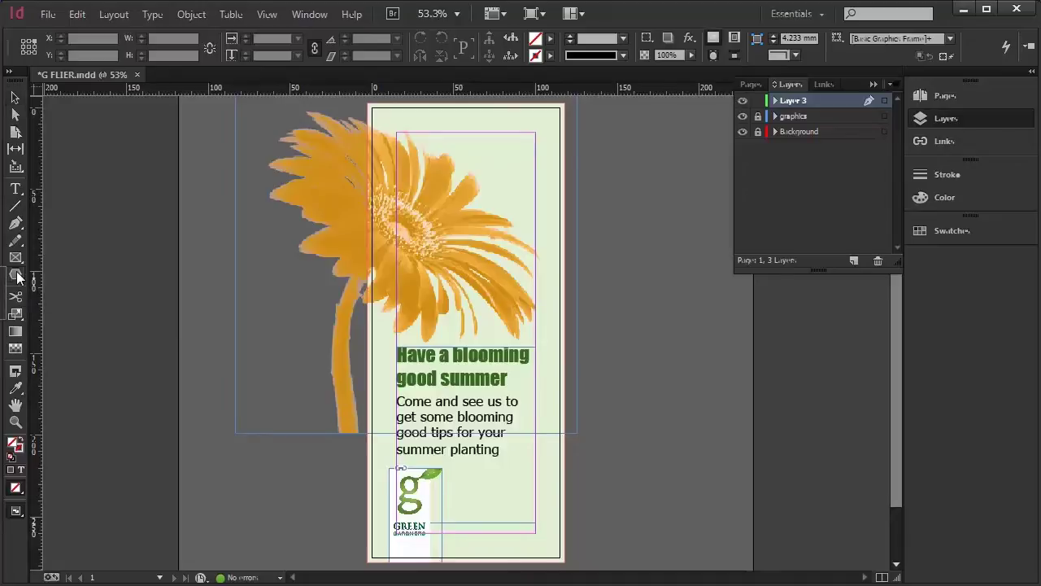
# Draw a 50-point star with 15% inset and fill it GG ORANGE
pyautogui.doubleClick(17, 277)
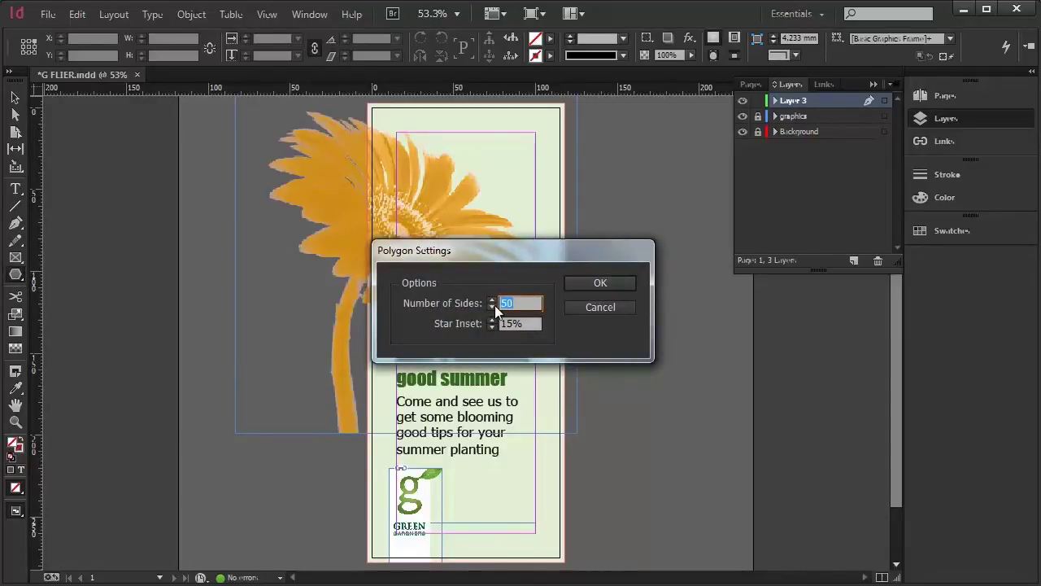
pyautogui.click(607, 281)
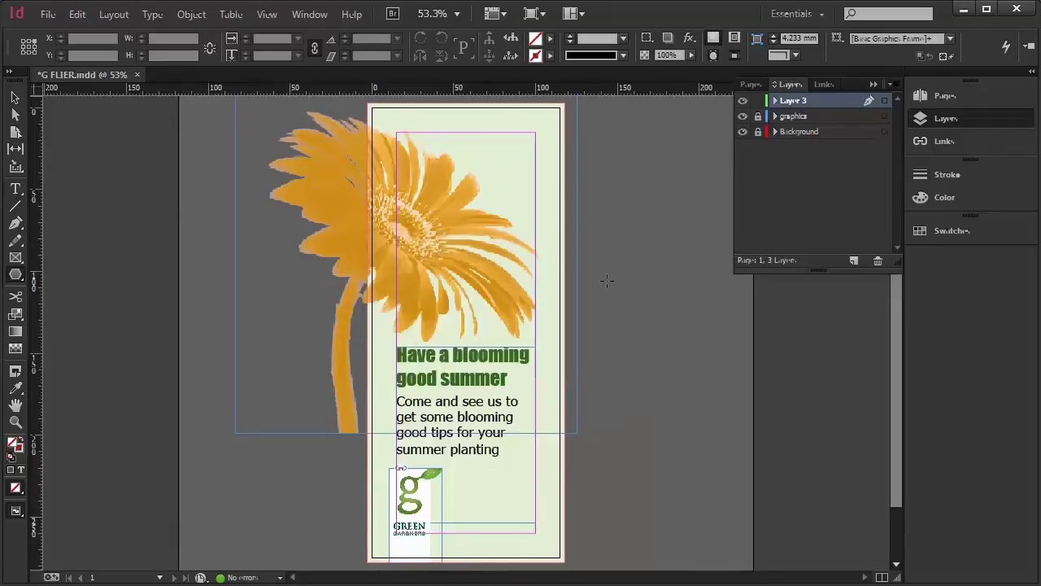
pyautogui.moveTo(602, 375)
pyautogui.mouseDown()
pyautogui.moveTo(684, 470)
pyautogui.moveTo(719, 488)
pyautogui.mouseUp()
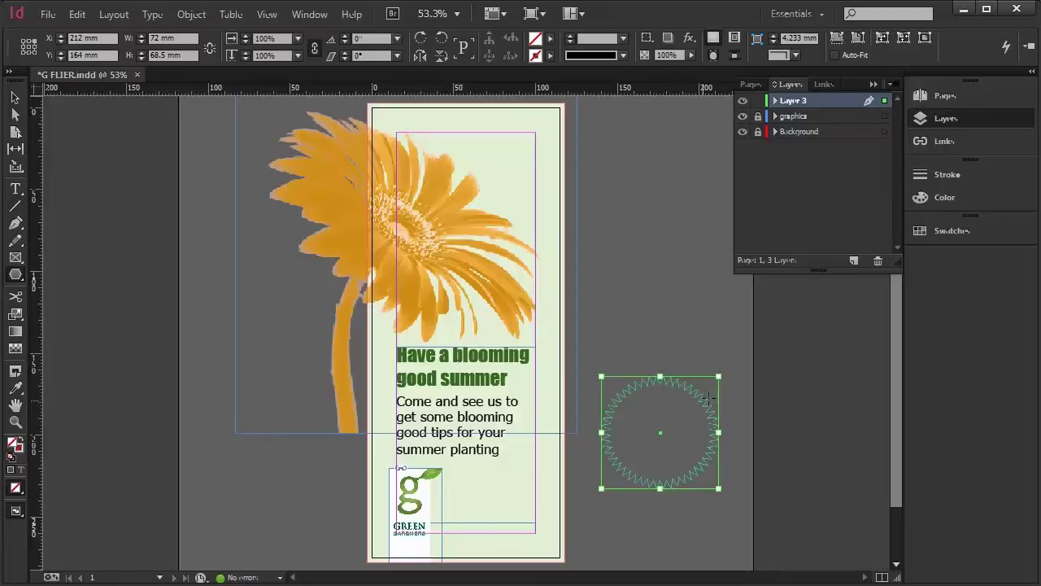
pyautogui.click(536, 39)
pyautogui.click(415, 155)
pyautogui.press('Escape')
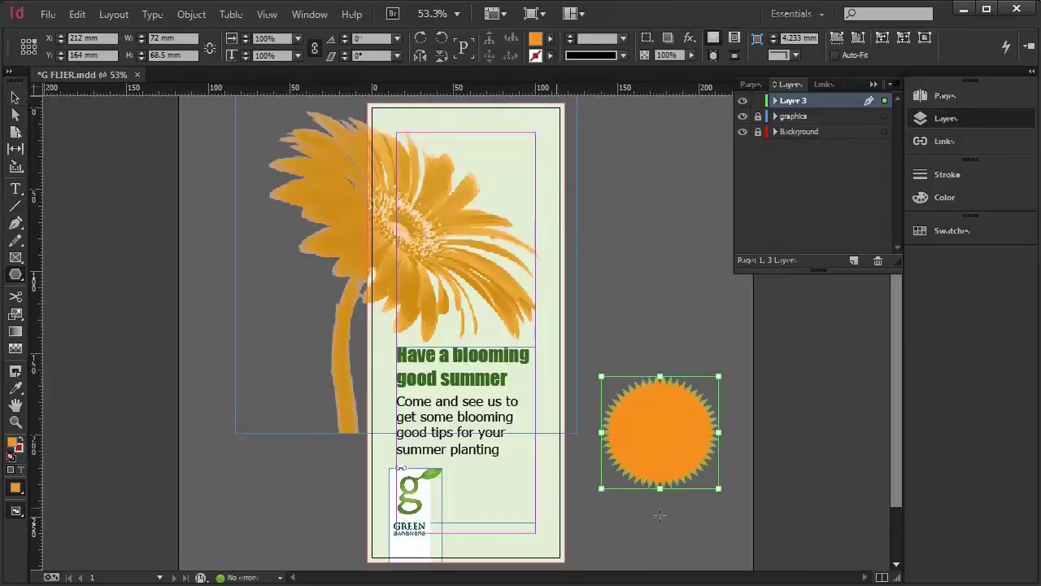
# Shrink the star to about 52 mm wide and move it beside the logo
pyautogui.click(15, 97)
pyautogui.moveTo(718, 377); pyautogui.dragTo(686, 407)
pyautogui.moveTo(665, 454); pyautogui.dragTo(524, 511)
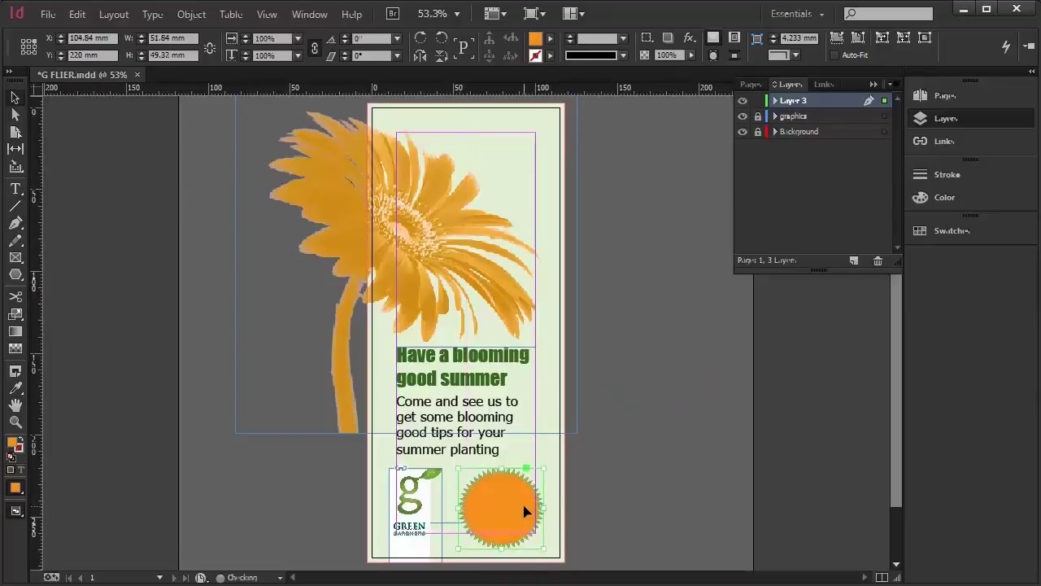
# Make the star a text frame with vertical justification set to Center
pyautogui.click(15, 189)
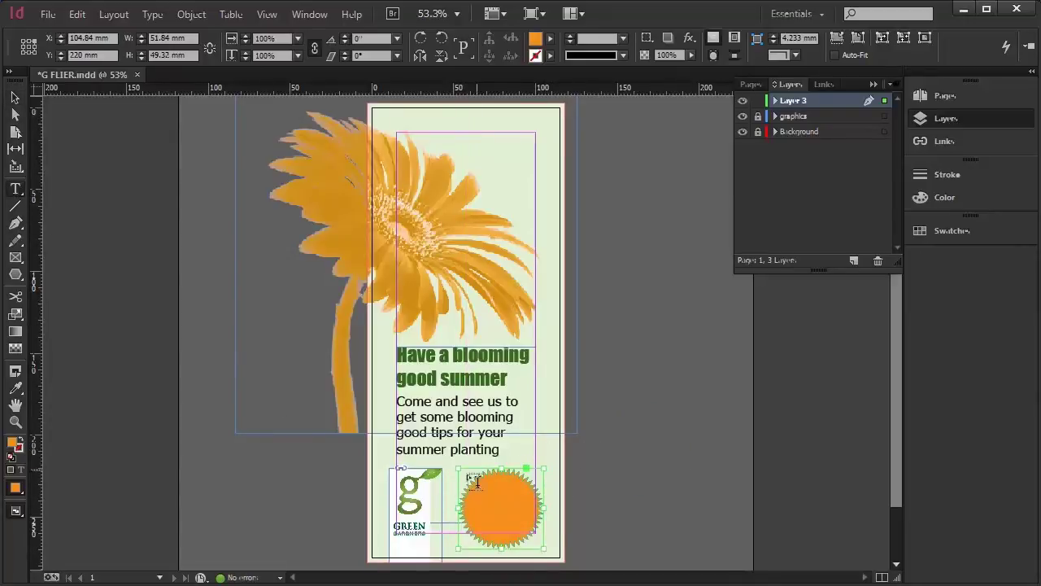
pyautogui.click(510, 488)
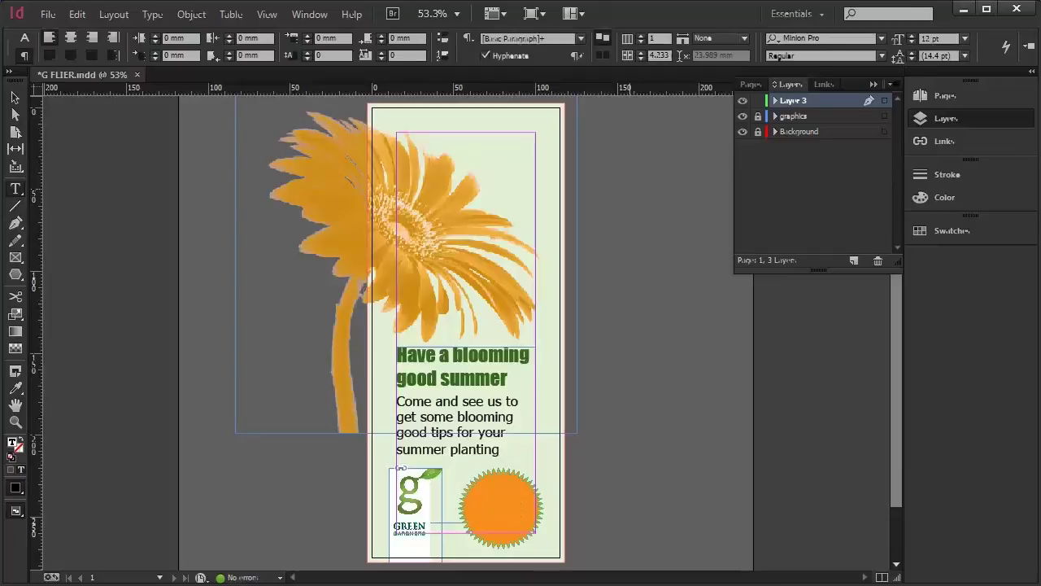
pyautogui.click(193, 14)
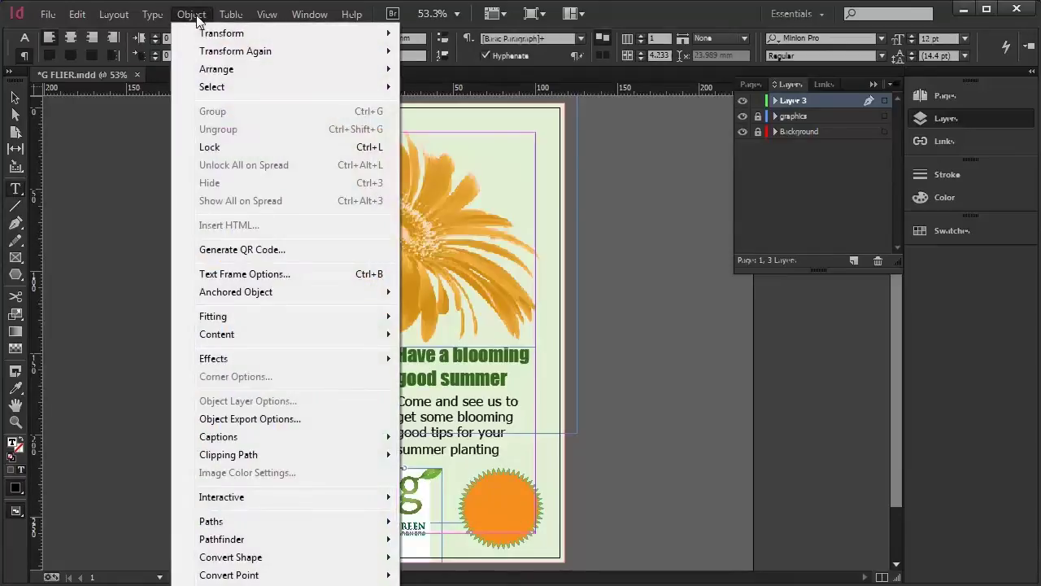
pyautogui.click(243, 274)
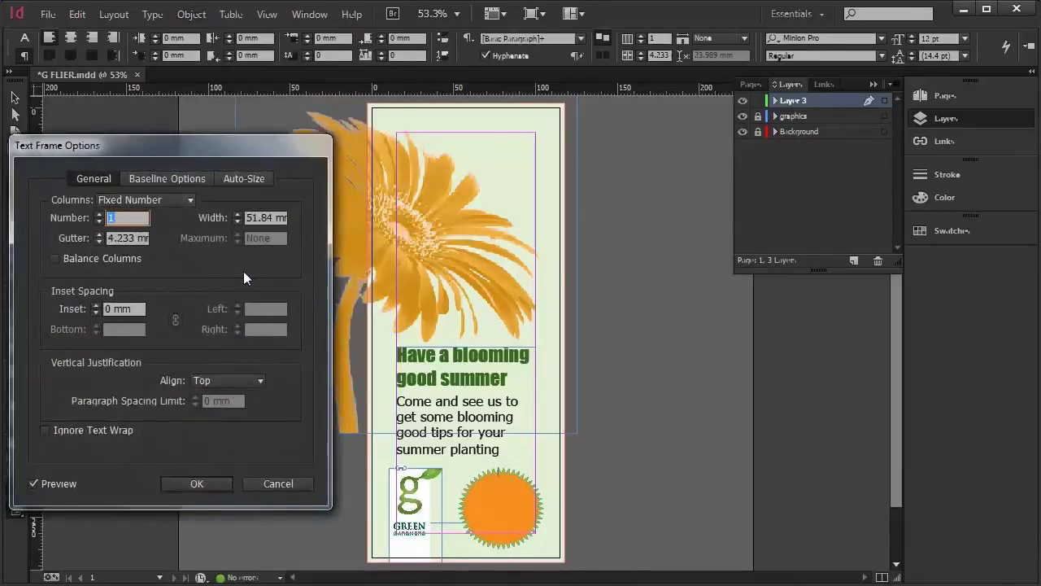
pyautogui.click(259, 380)
pyautogui.click(241, 415)
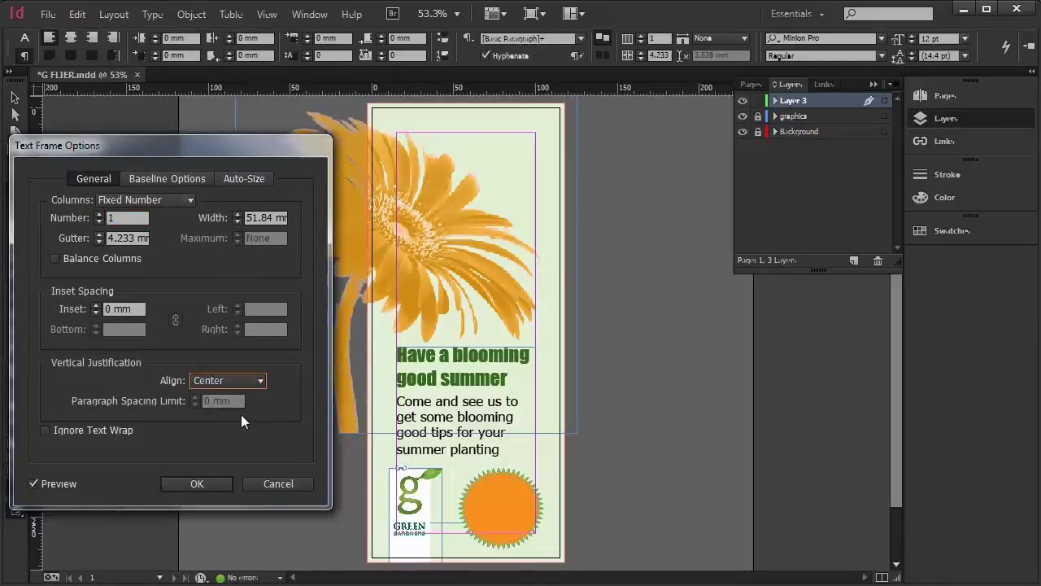
pyautogui.click(197, 483)
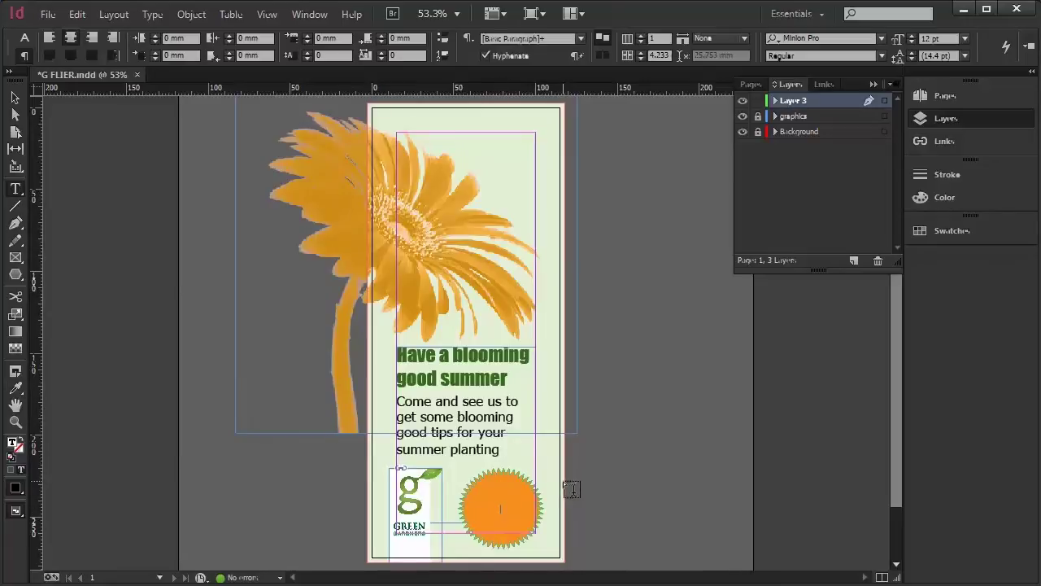
# Type 'Sale on Now' in the star and enlarge it to 22 pt
pyautogui.click(501, 509)
pyautogui.write('Sale on Now')
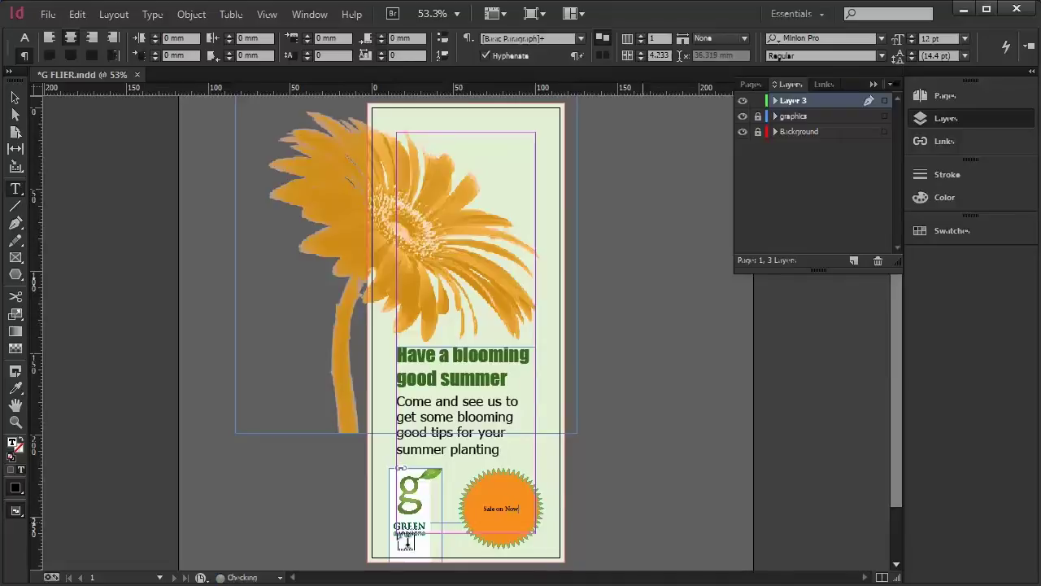
pyautogui.tripleClick(478, 508)
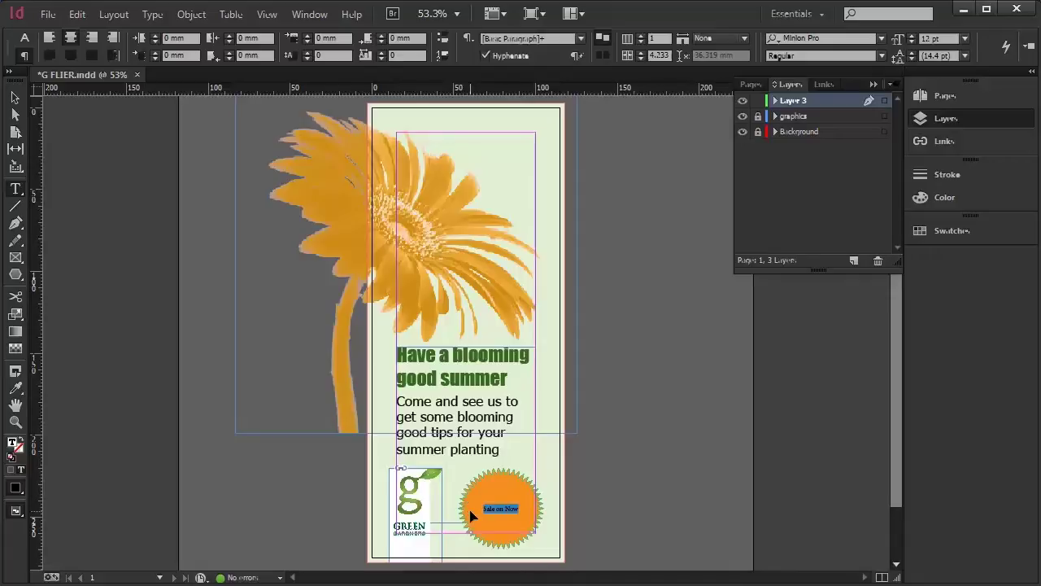
pyautogui.hotkey('ctrl', 'shift', '.')
pyautogui.hotkey('ctrl', 'shift', '.')
pyautogui.hotkey('ctrl', 'shift', '.')
pyautogui.hotkey('ctrl', 'shift', '.')
pyautogui.hotkey('ctrl', 'shift', '.')
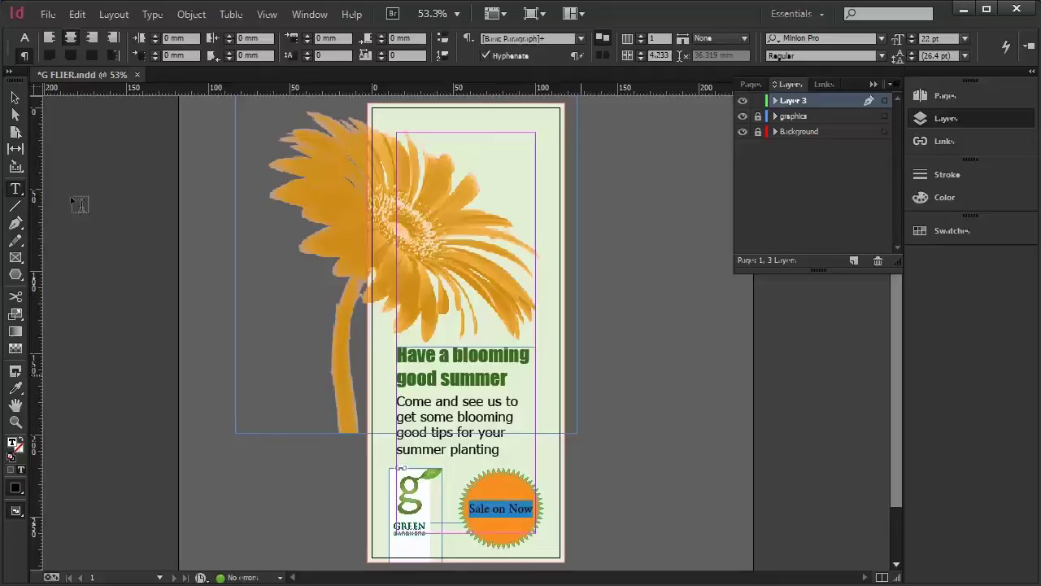
# Select the starburst and rotate it 15° with Object > Transform > Rotate
pyautogui.click(15, 97)
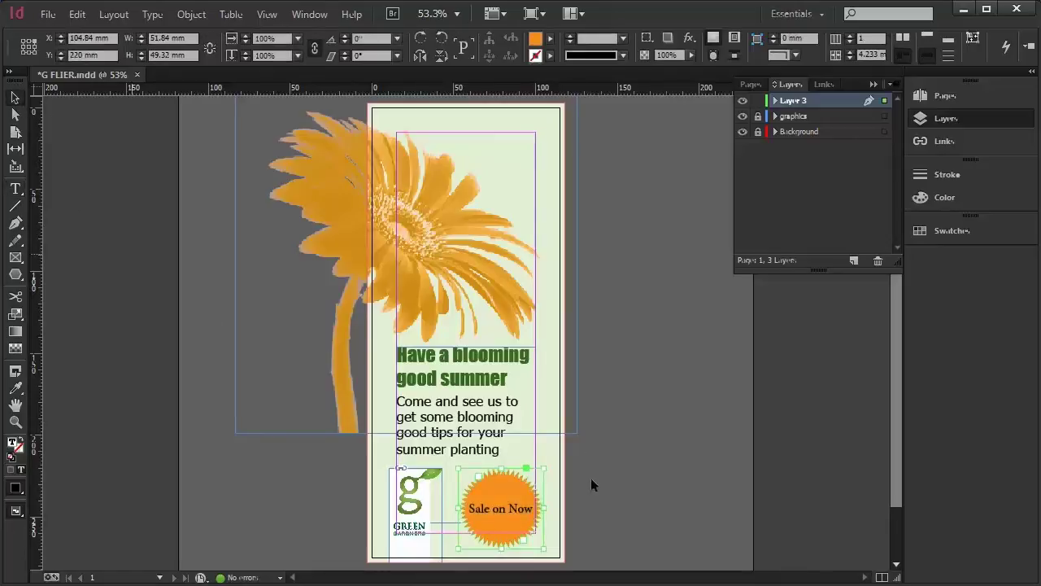
pyautogui.click(634, 507)
pyautogui.click(509, 477)
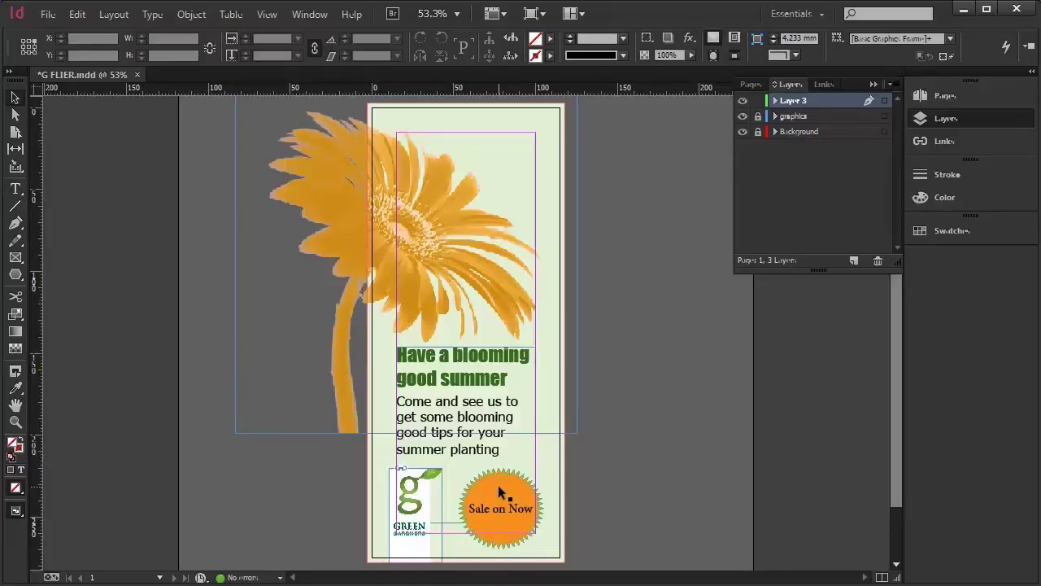
pyautogui.click(496, 487)
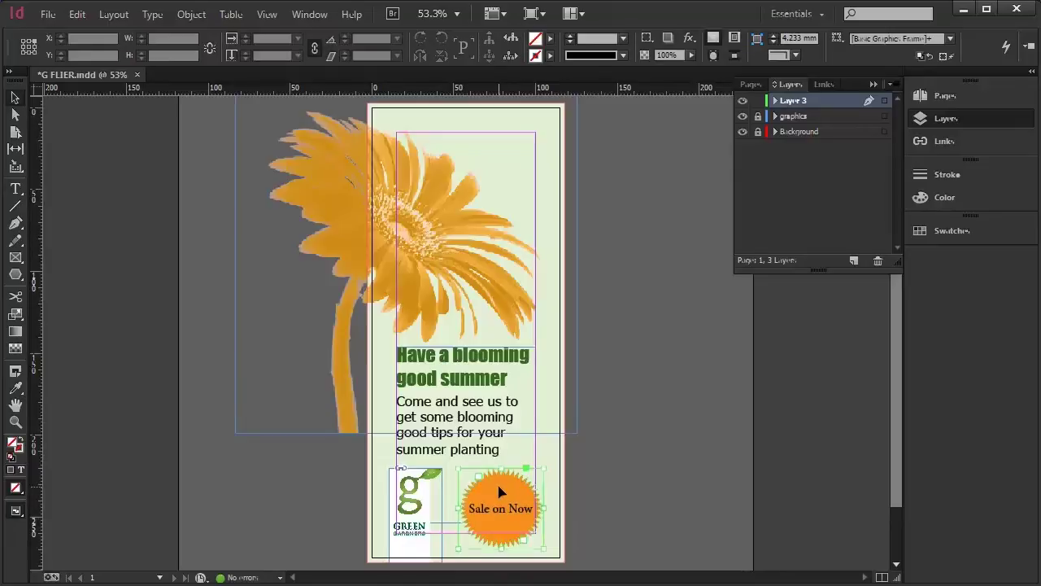
pyautogui.click(192, 14)
pyautogui.moveTo(210, 36)
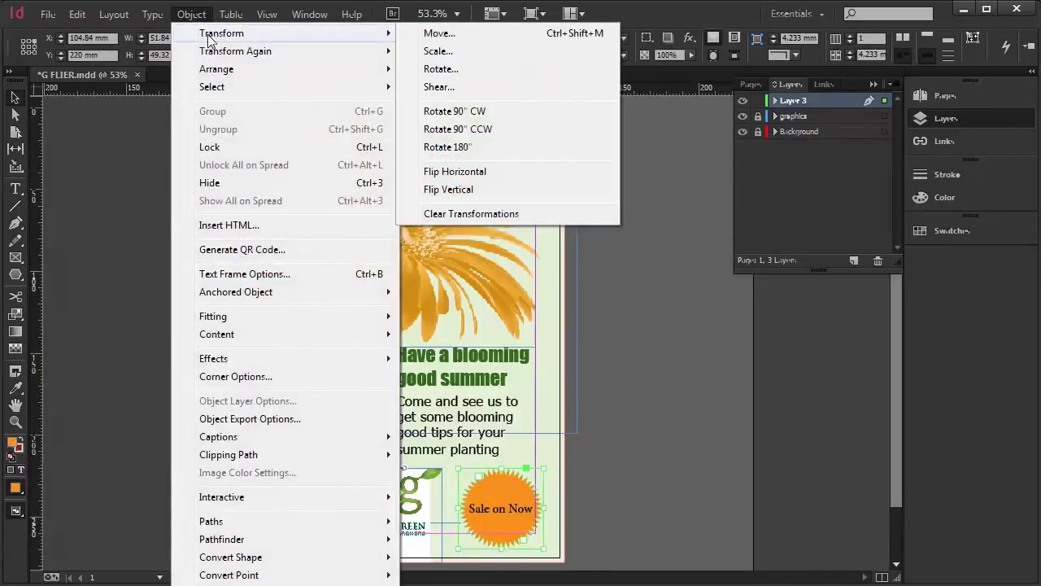
pyautogui.click(499, 74)
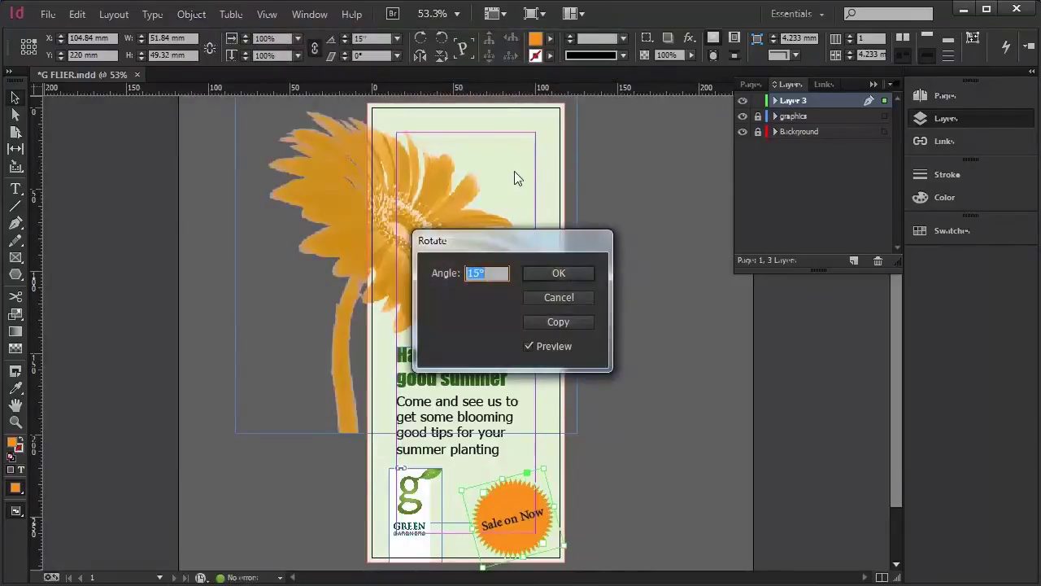
pyautogui.click(564, 275)
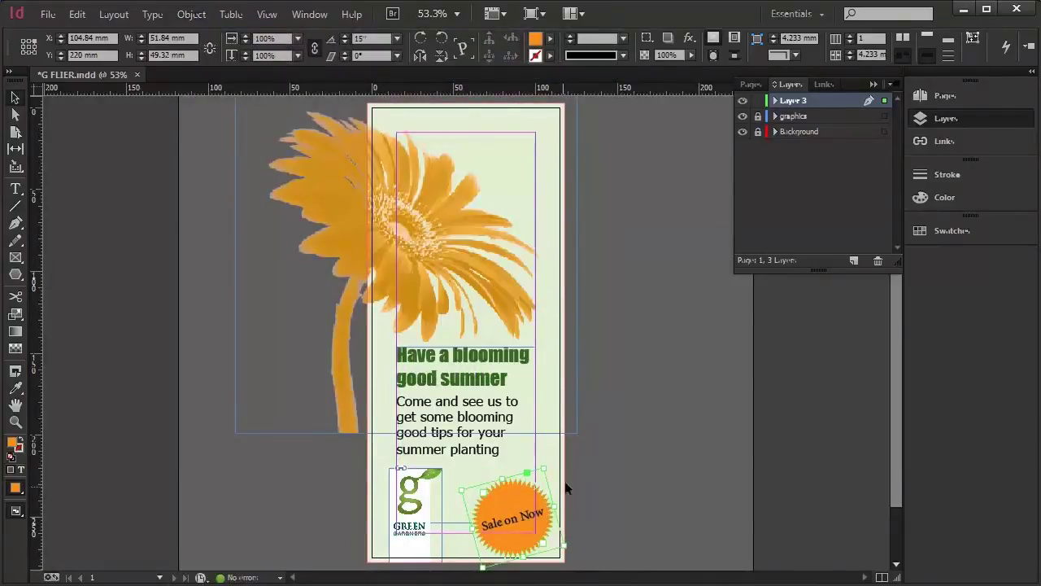
# Nudge the tilted starburst up and left, then check it in Preview mode
pyautogui.moveTo(536, 508); pyautogui.dragTo(525, 491)
pyautogui.click(642, 508)
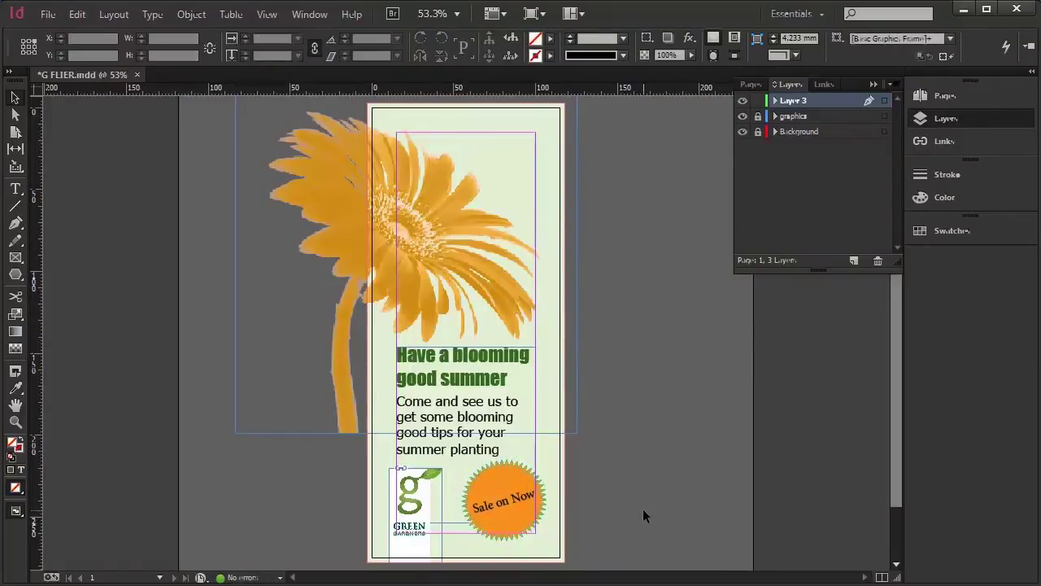
pyautogui.press('w')
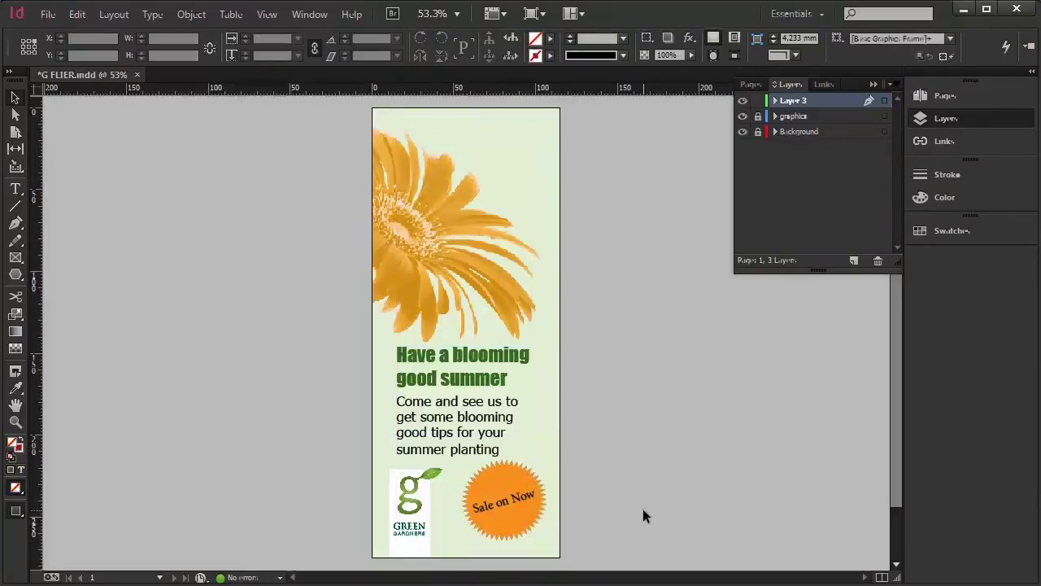
pyautogui.press('w')
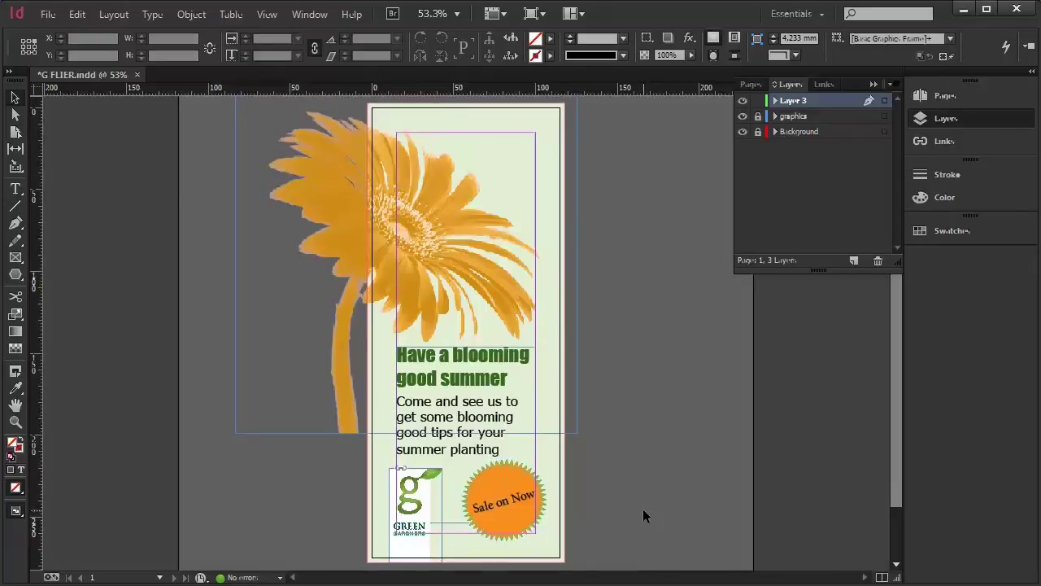
# Export the flier as Adobe PDF (Print) named G FLIER1.pdf with crop marks
pyautogui.click(49, 14)
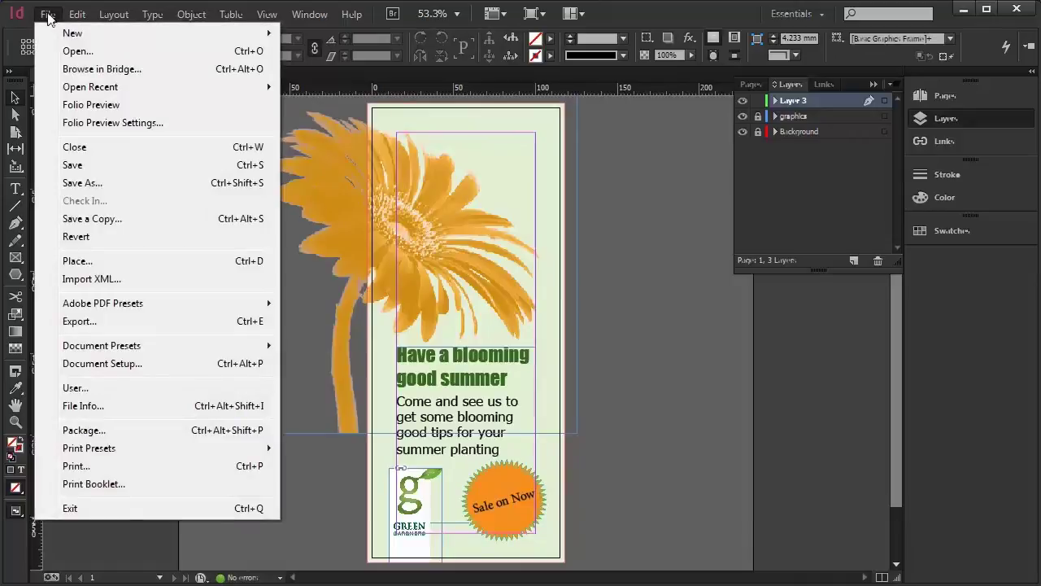
pyautogui.click(125, 320)
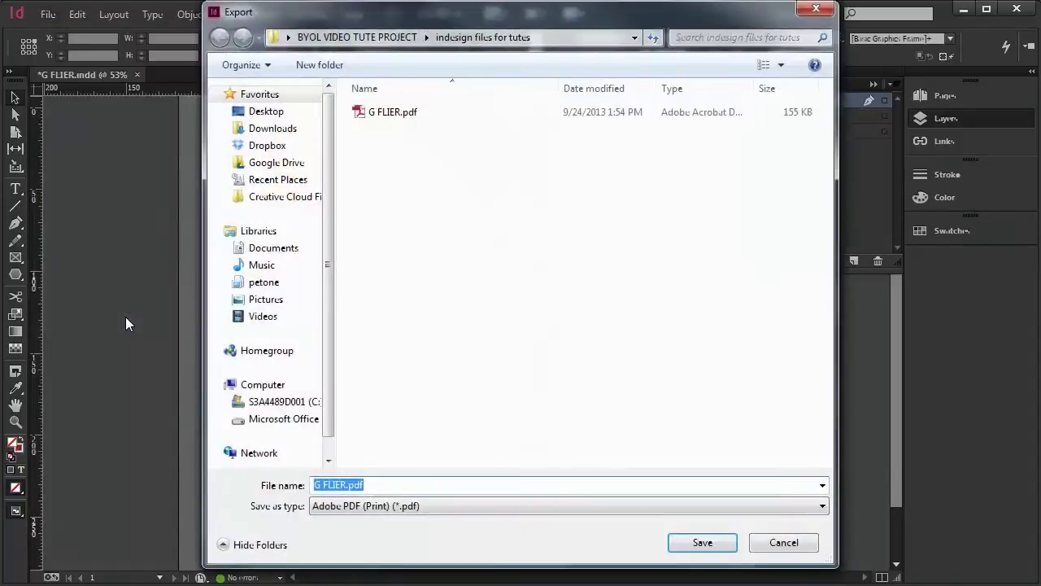
pyautogui.click(345, 484)
pyautogui.write('1')
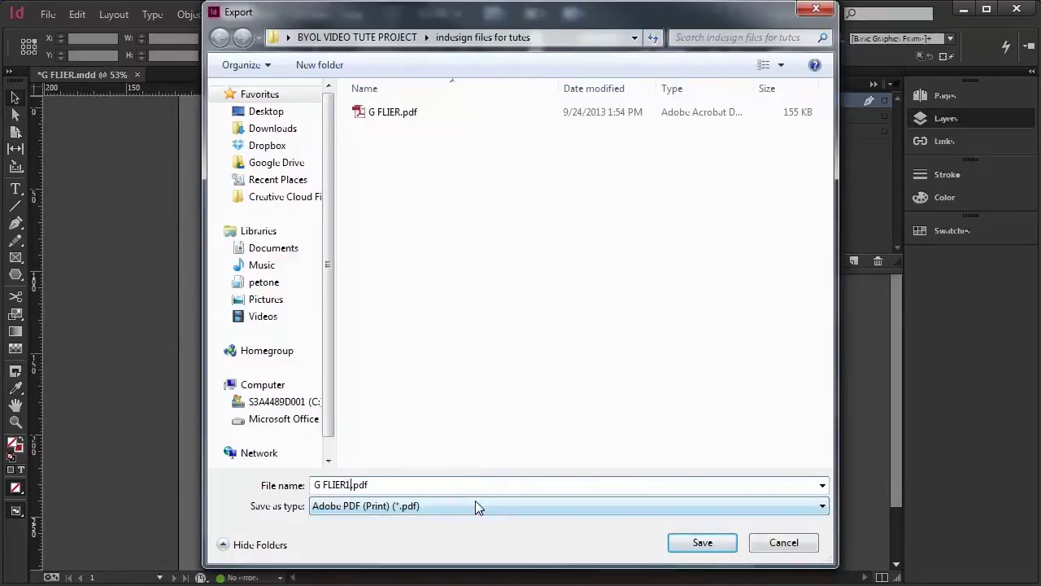
pyautogui.click(702, 542)
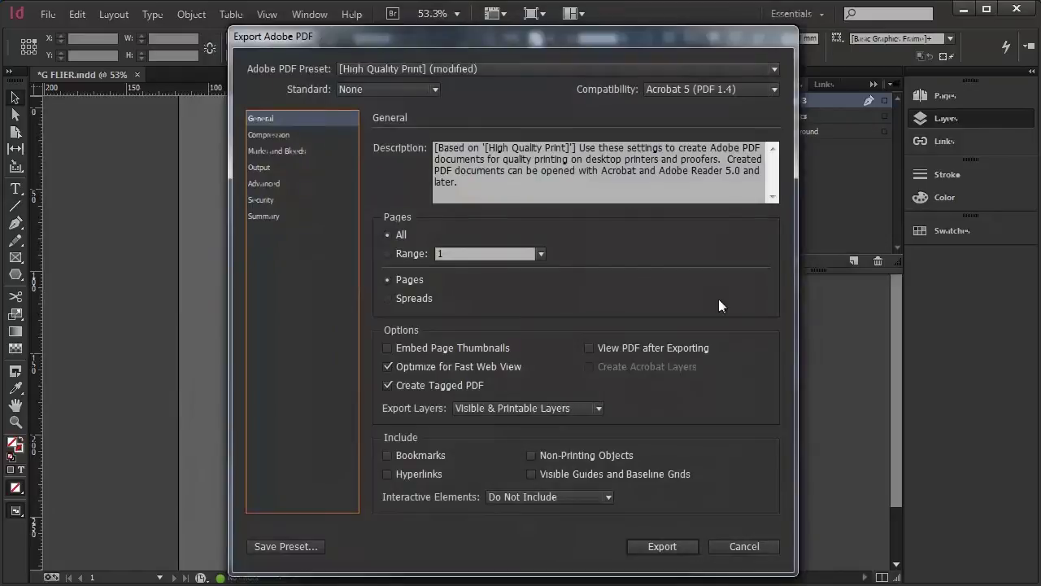
pyautogui.click(296, 151)
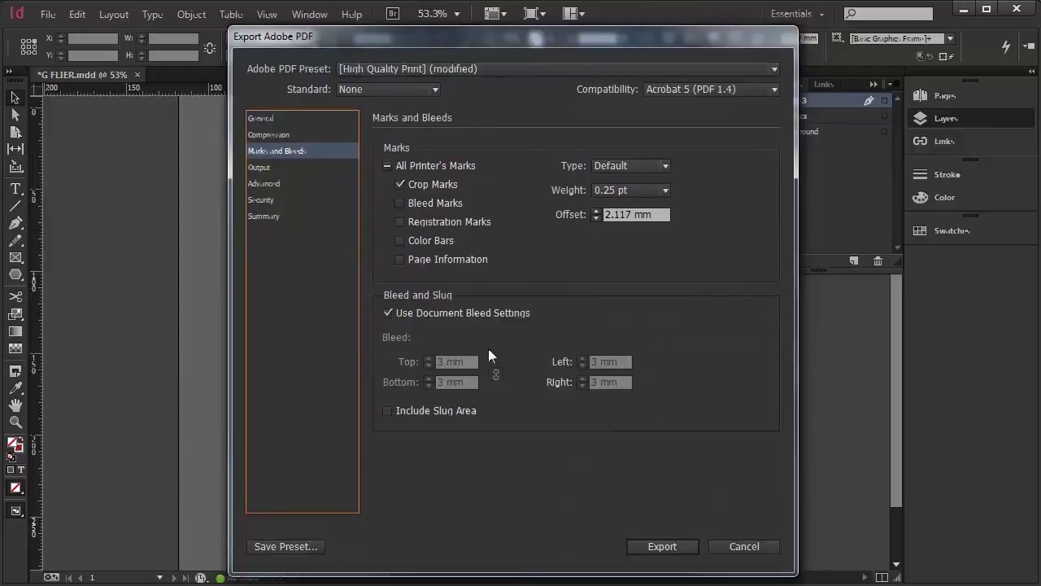
pyautogui.click(663, 545)
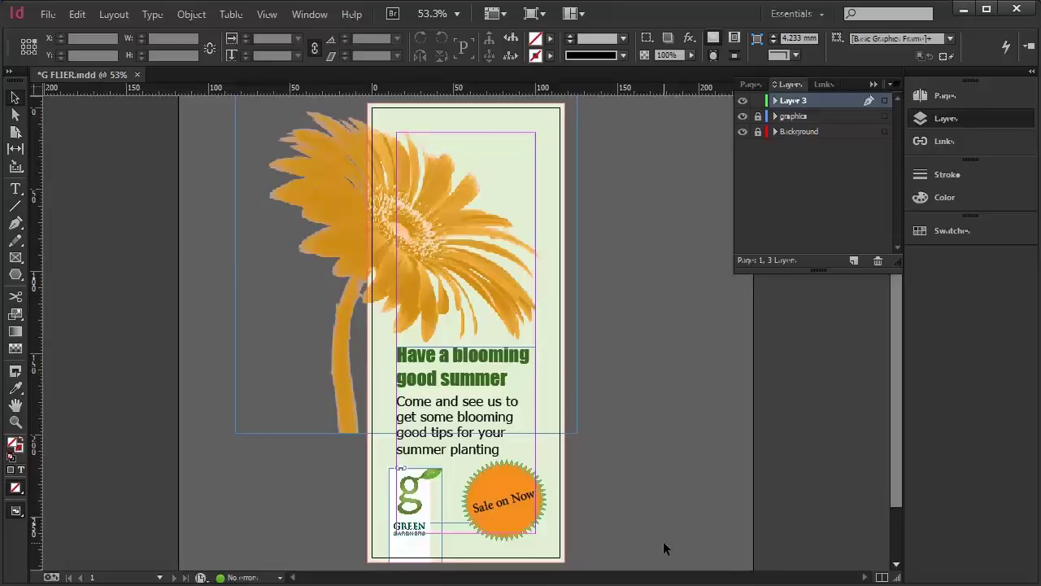